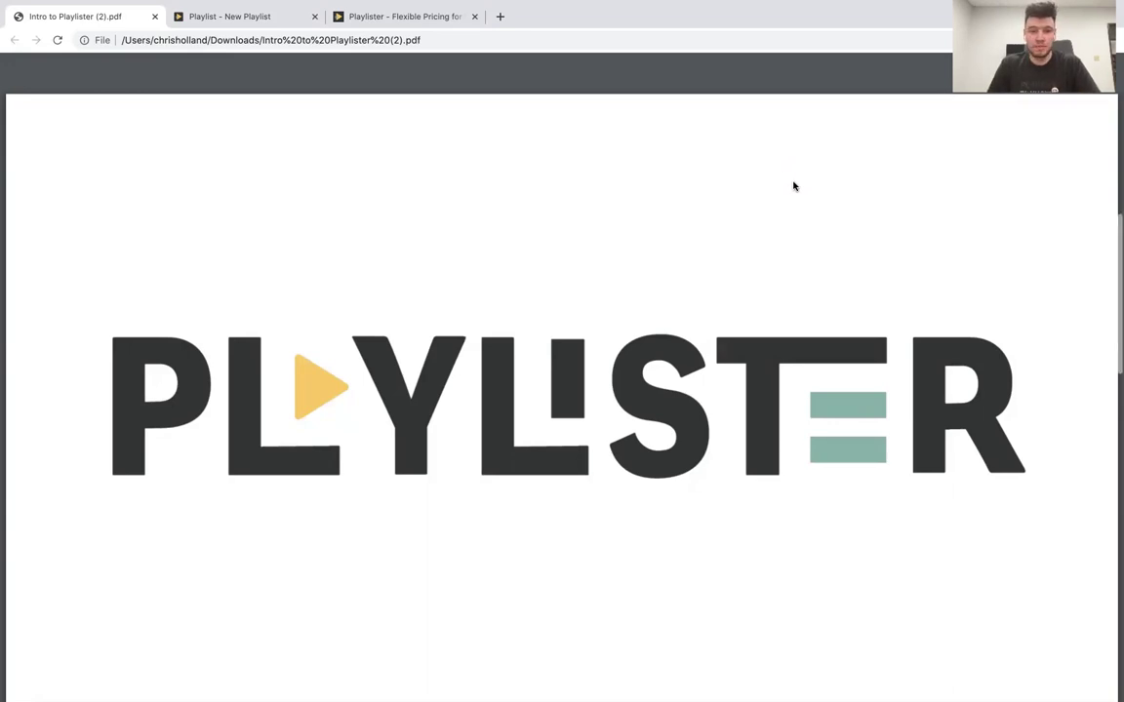
Step: Advance the PDF slide deck two slides to the 'Your Ministry…' slide pairing At Church and At Home
{"action": "key", "text": "Right"}
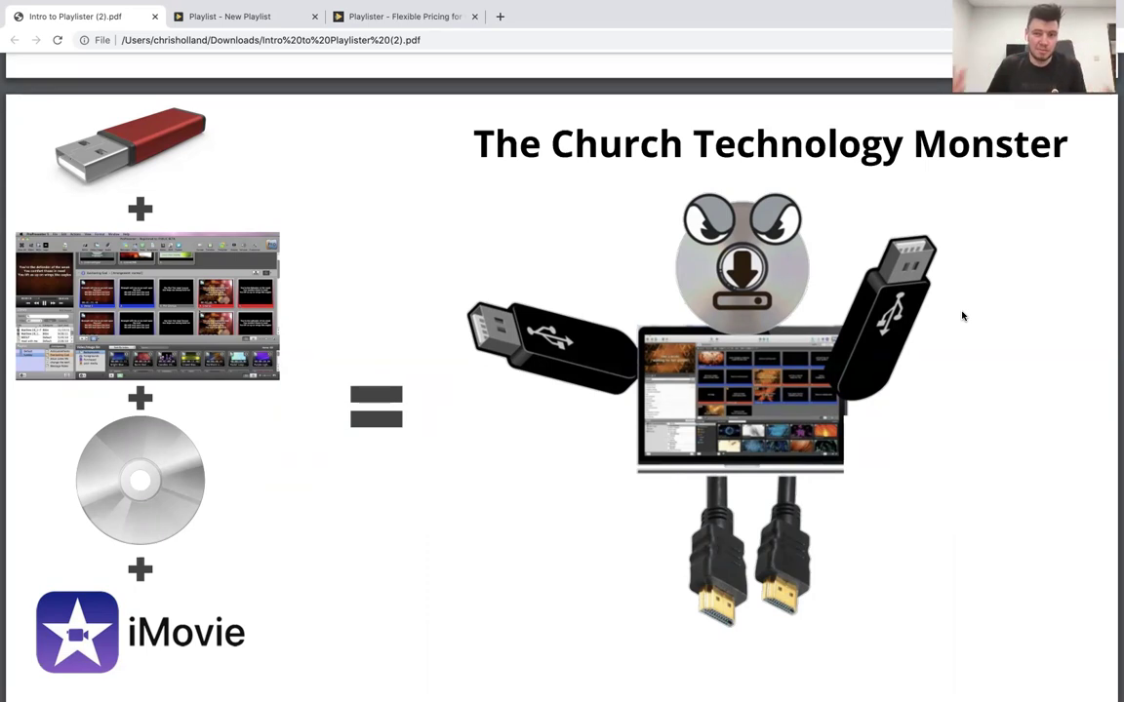
{"action": "key", "text": "Right"}
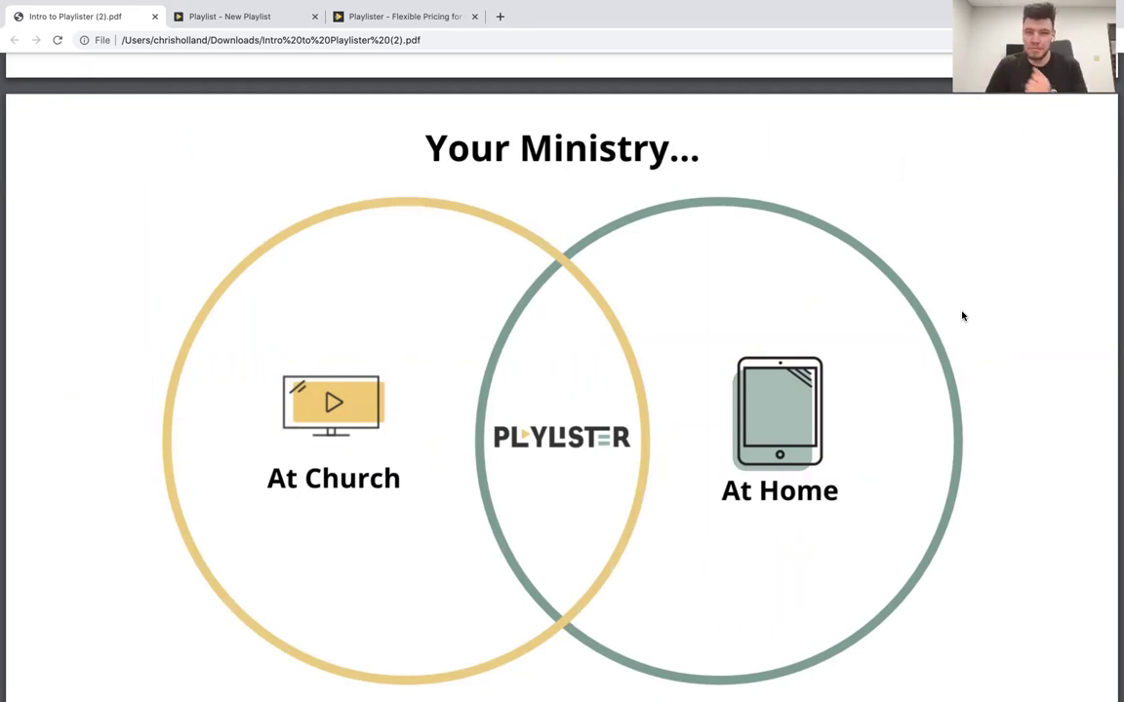
Step: In Playlister, view the account settings, then open the Media Manager listing the 252 Slides library files
{"action": "left_click", "coordinate": [277, 18]}
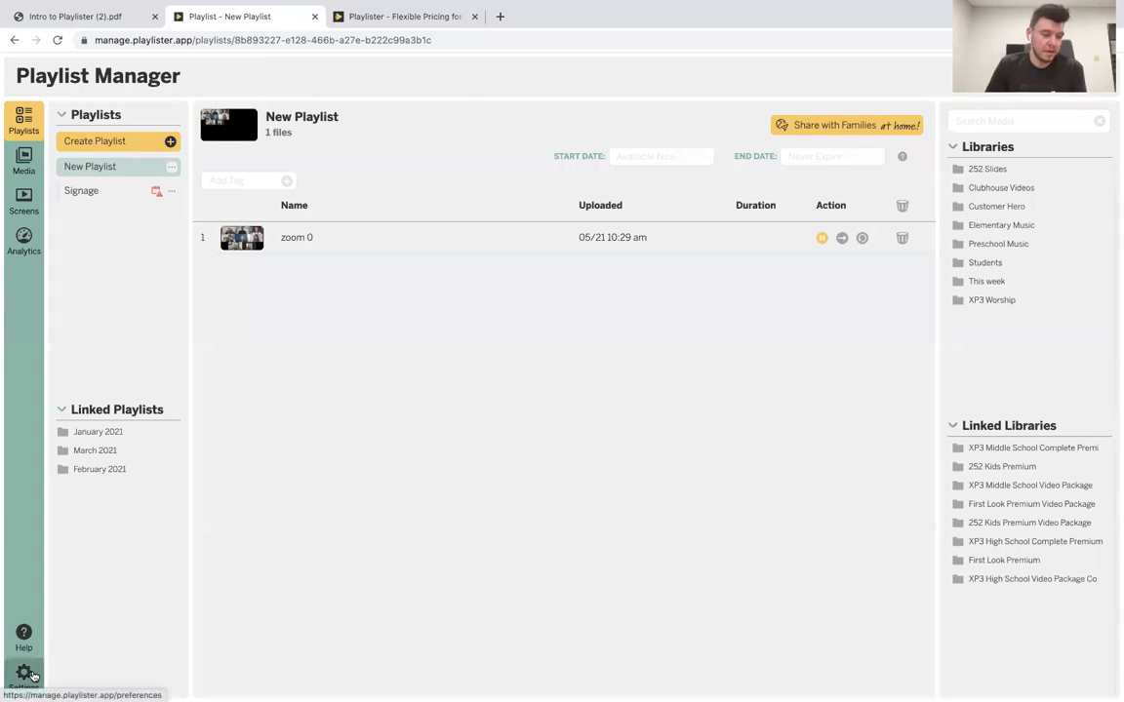
{"action": "left_click", "coordinate": [33, 675]}
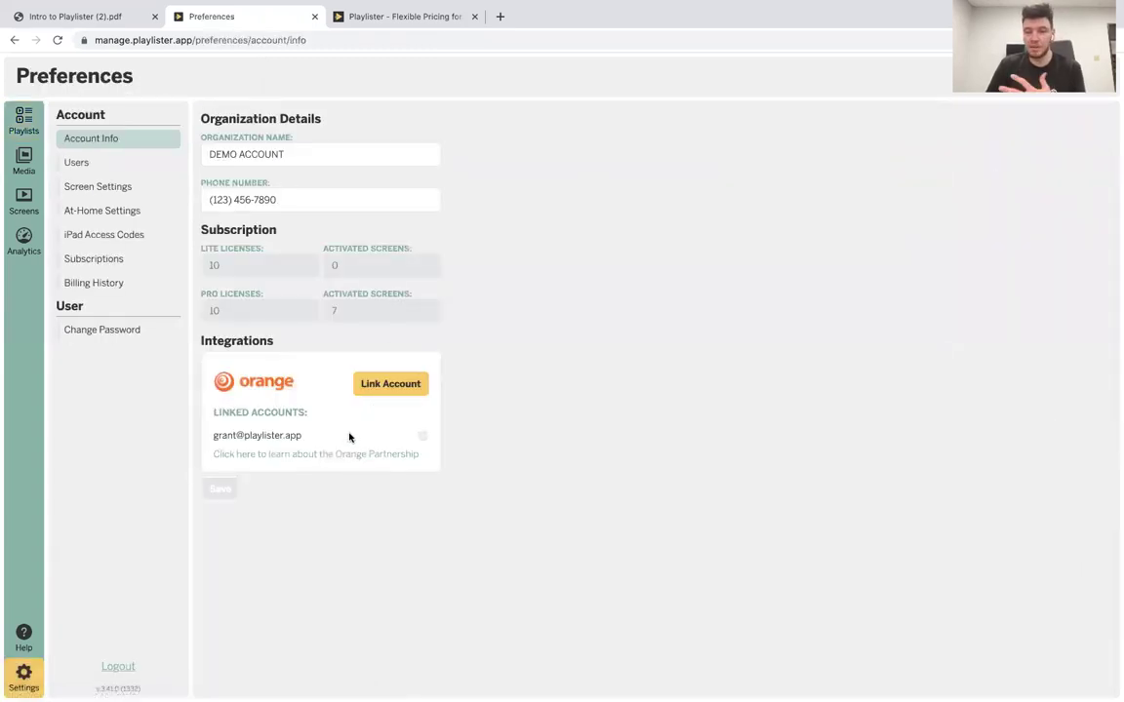
{"action": "left_click", "coordinate": [24, 119]}
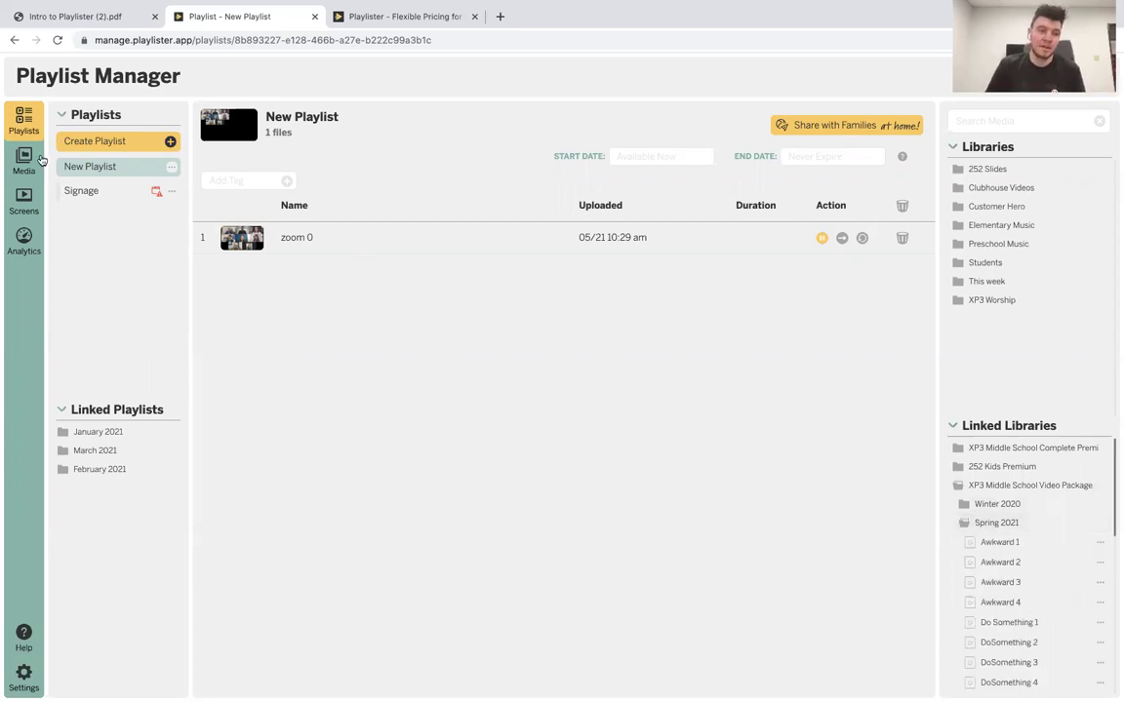
{"action": "left_click", "coordinate": [33, 164]}
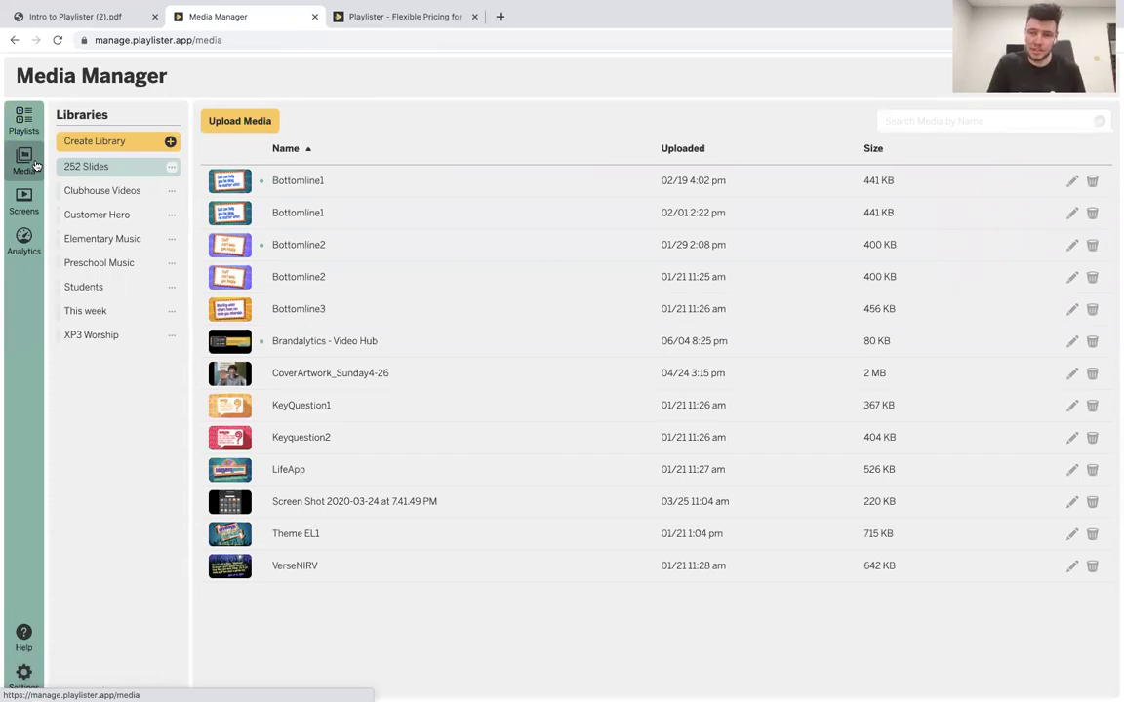
Step: Create a new playlist named 'Demo'
{"action": "left_click", "coordinate": [35, 133]}
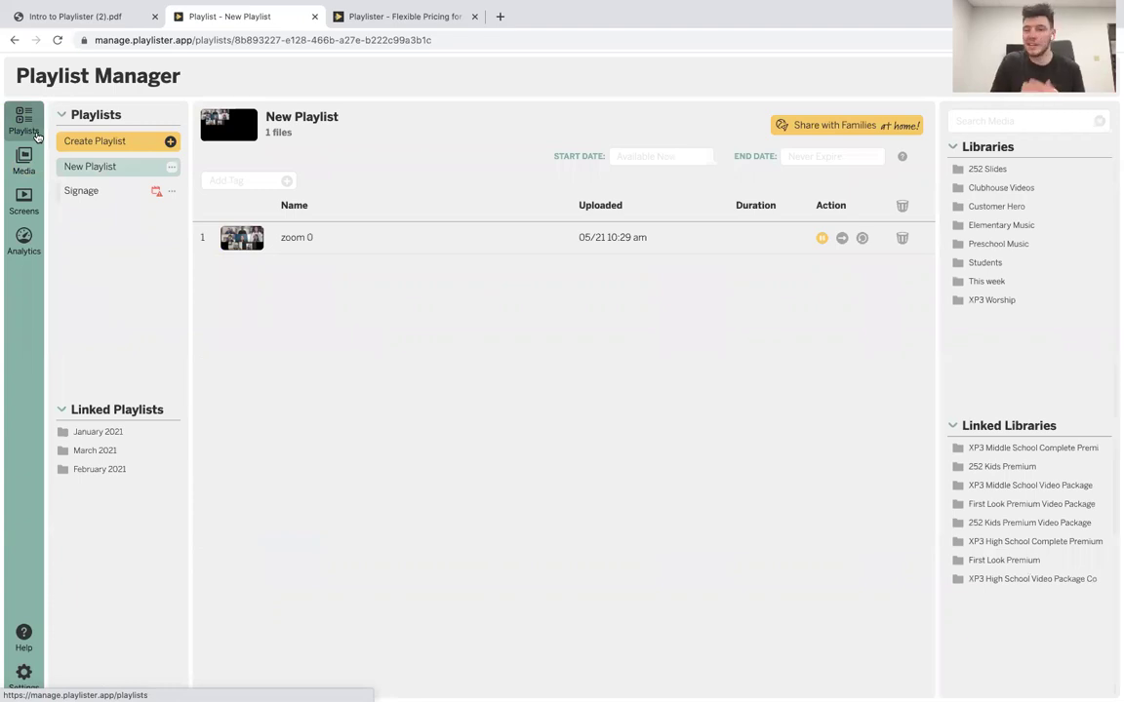
{"action": "left_click", "coordinate": [124, 143]}
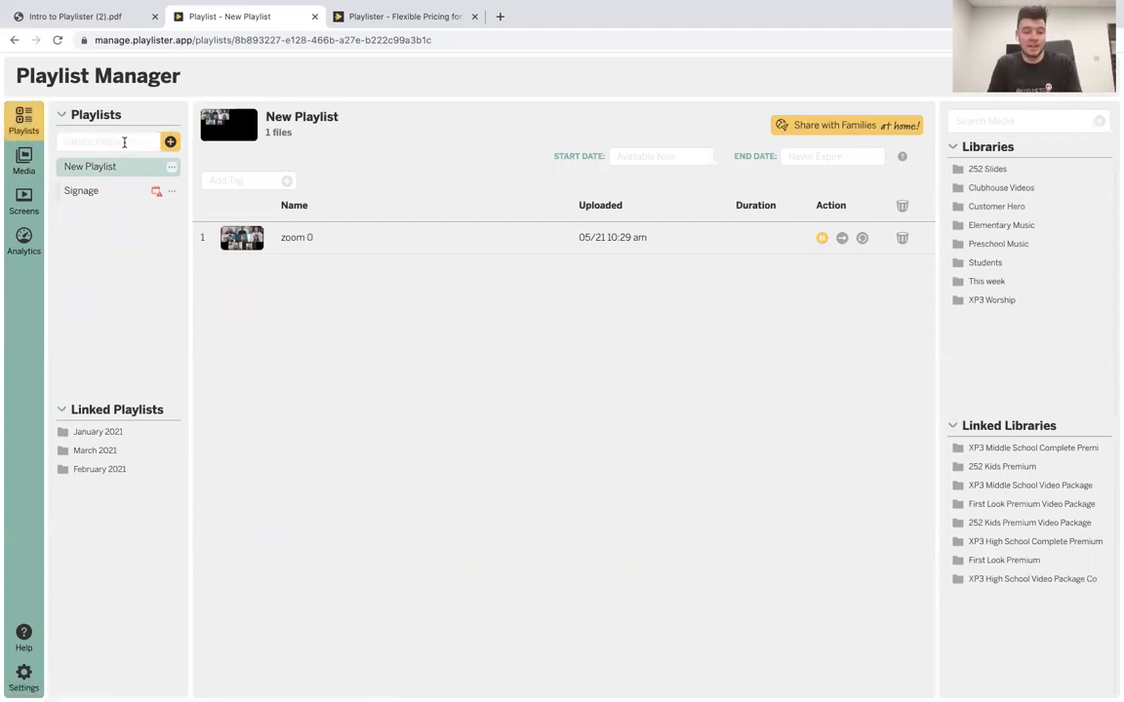
{"action": "type", "text": "Demo"}
{"action": "key", "text": "Return"}
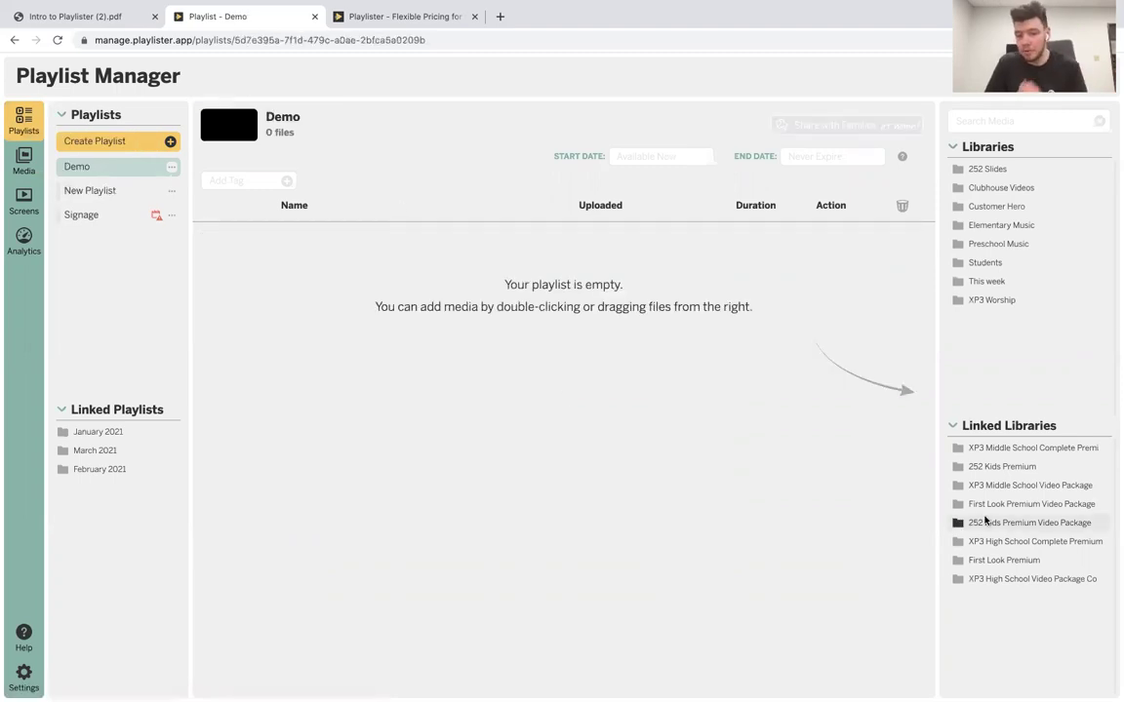
Step: Add 01 Preview Responsibility from 252 Kids Premium > January 2021 to the Demo playlist
{"action": "left_click", "coordinate": [1019, 466]}
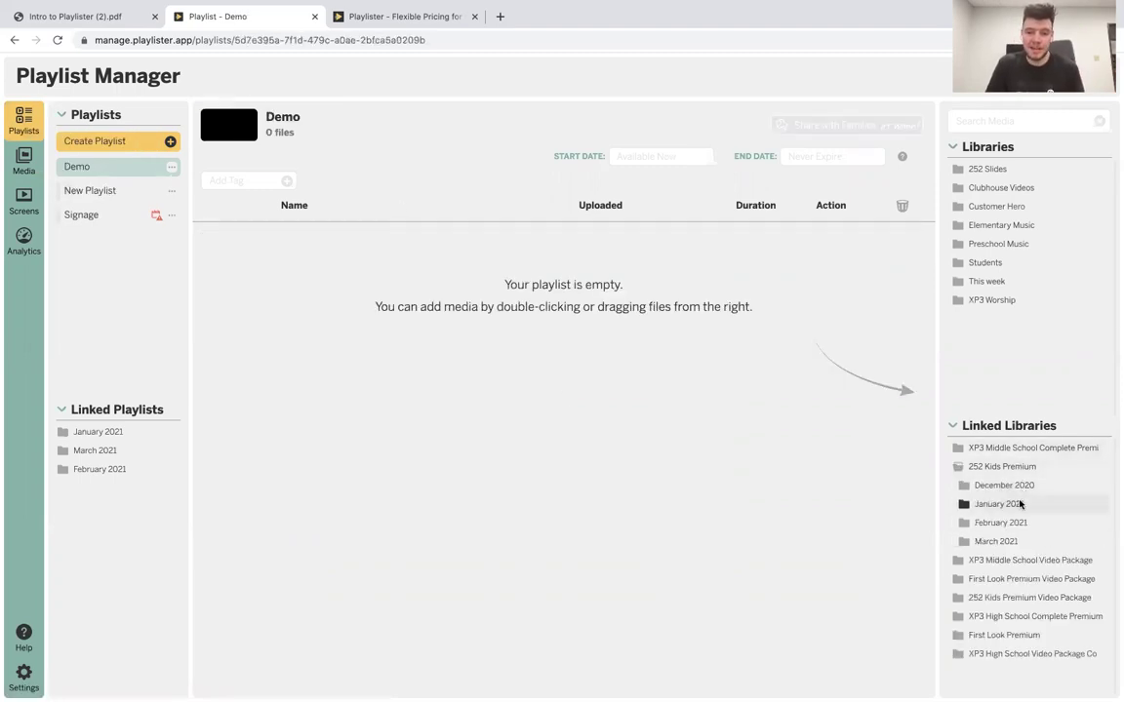
{"action": "left_click", "coordinate": [1020, 507]}
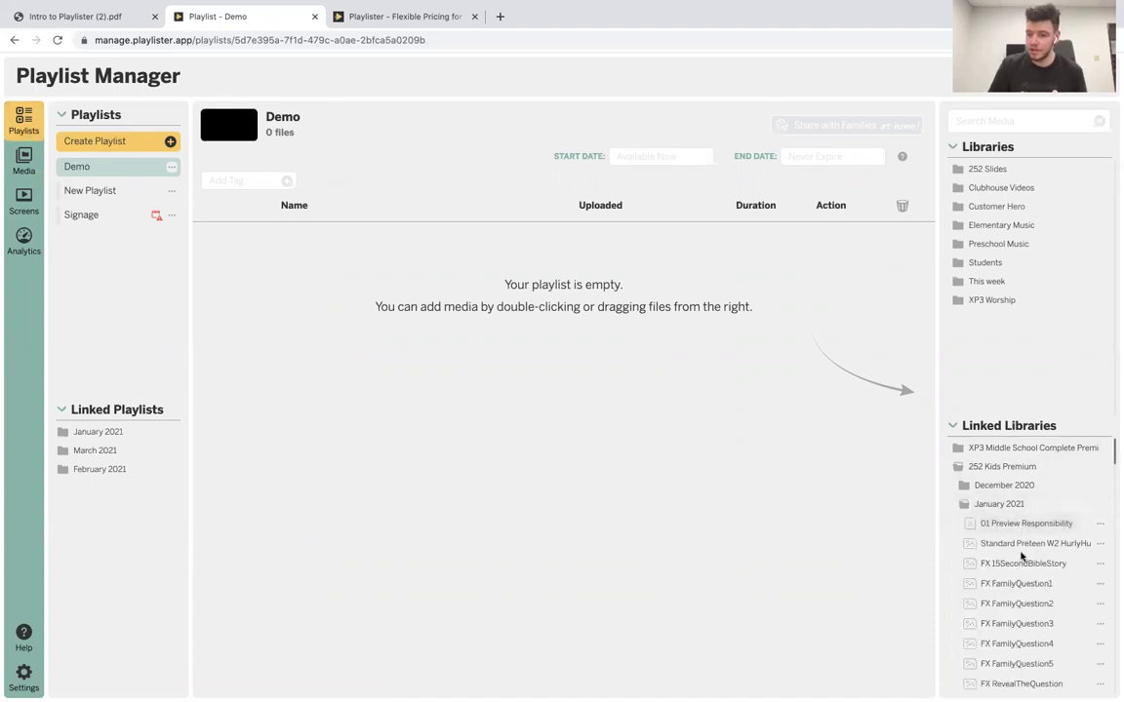
{"action": "double_click", "coordinate": [1025, 523]}
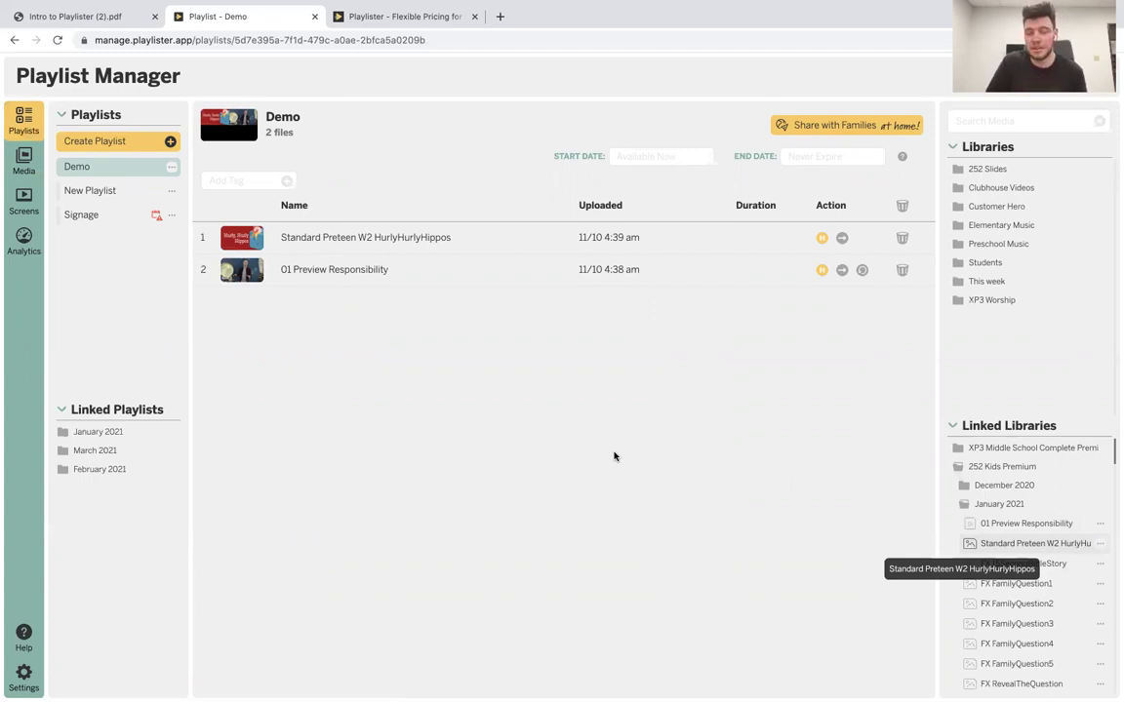
{"action": "left_click", "coordinate": [689, 158]}
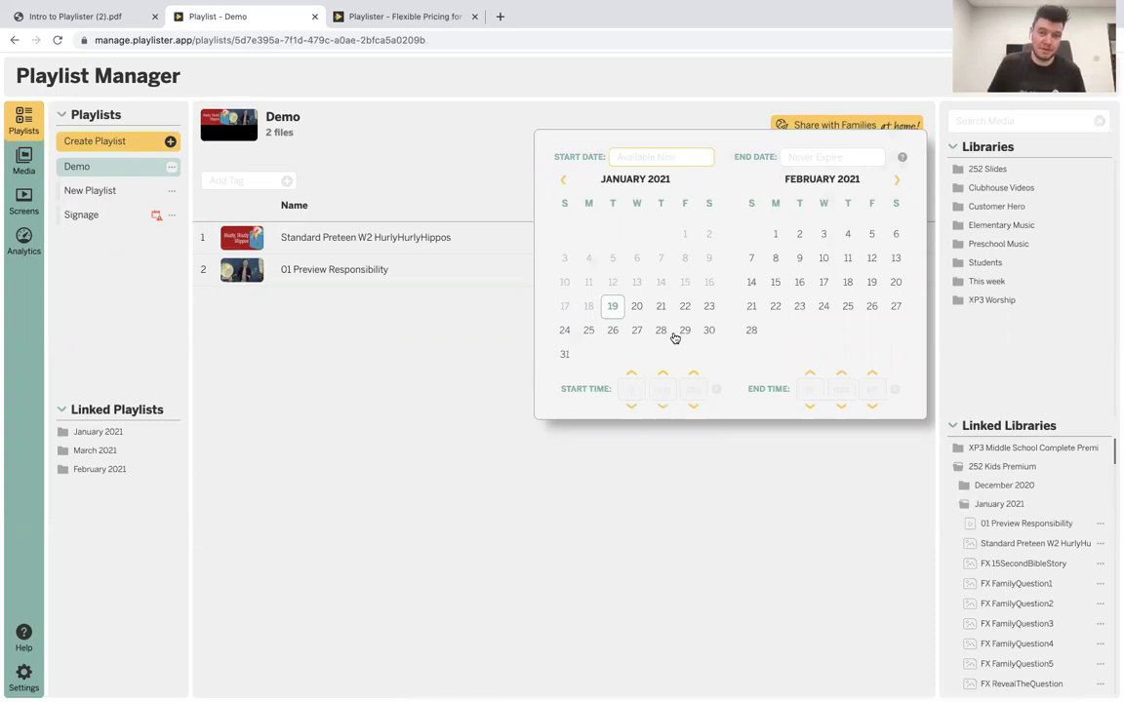
{"action": "left_click", "coordinate": [466, 188]}
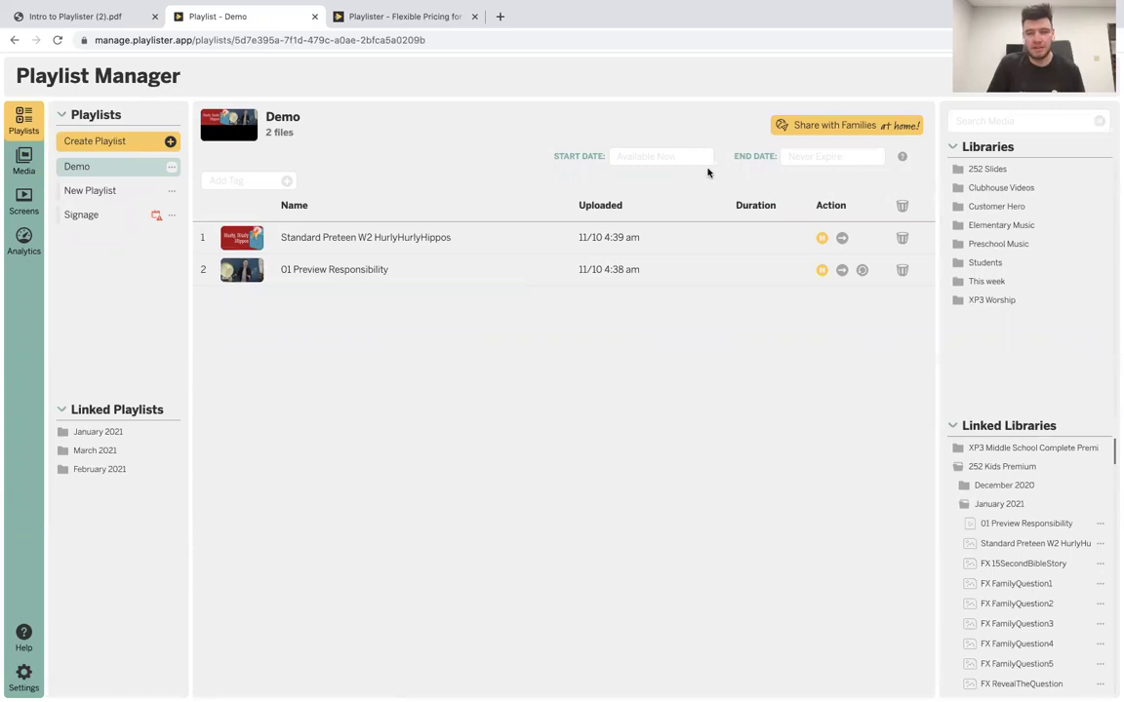
Step: Enable at-home family sharing for the Demo playlist and copy its share link
{"action": "left_click", "coordinate": [809, 125]}
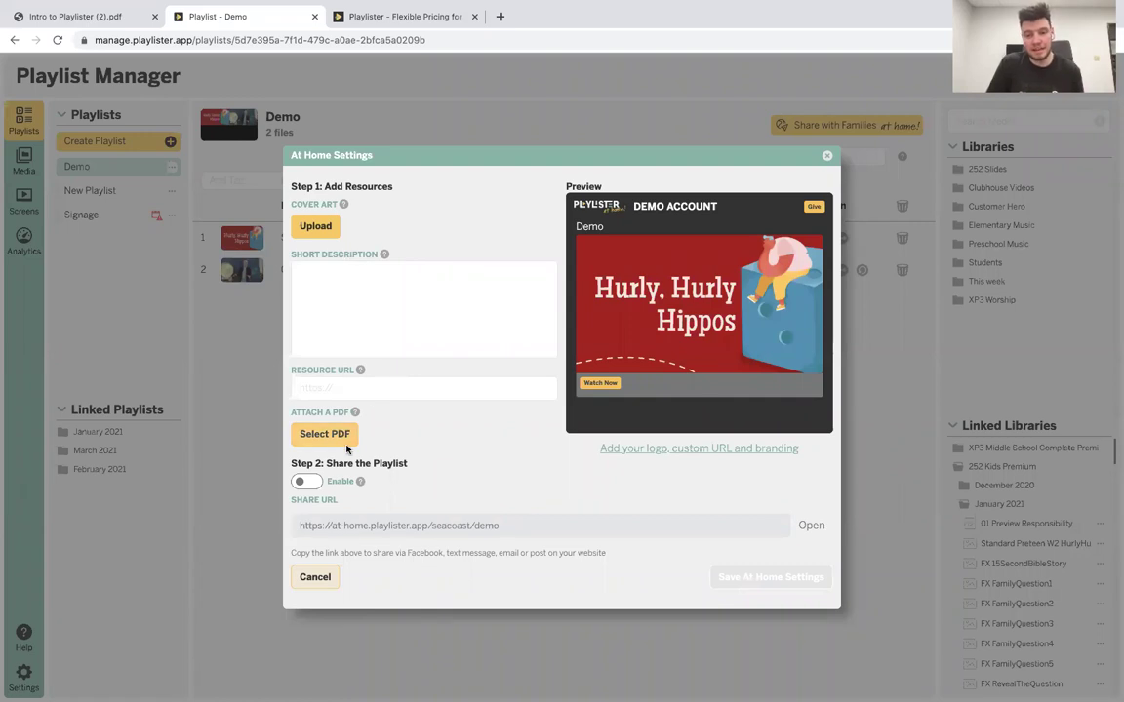
{"action": "left_click", "coordinate": [303, 481]}
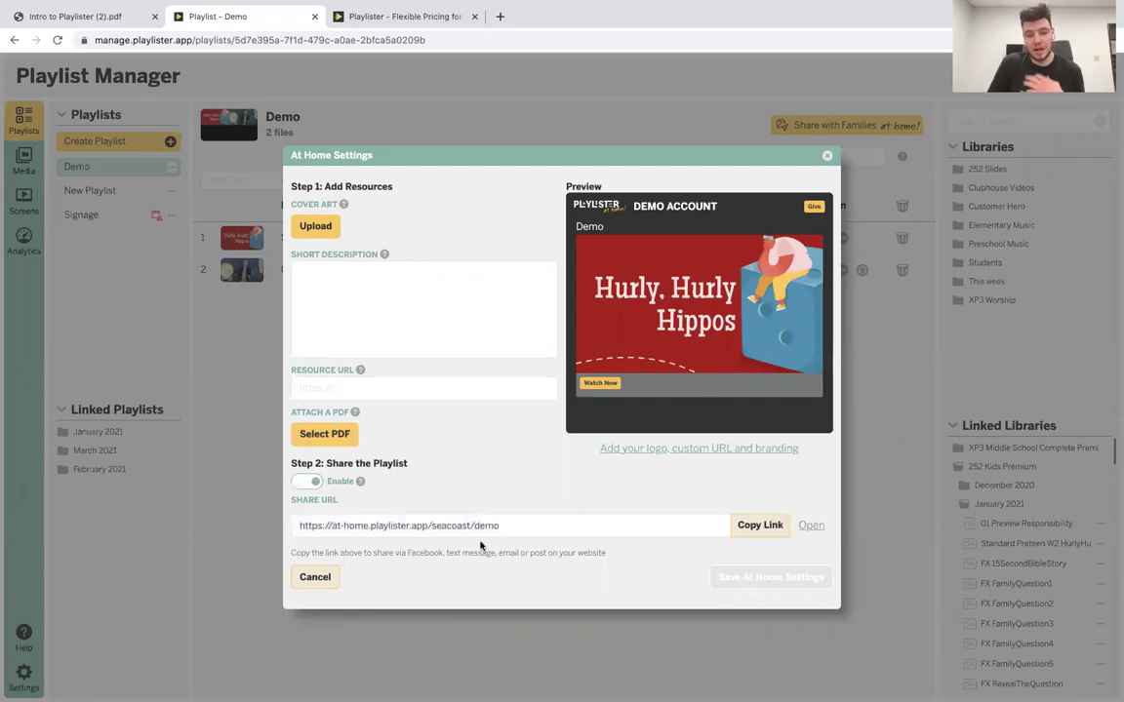
{"action": "left_click", "coordinate": [759, 526]}
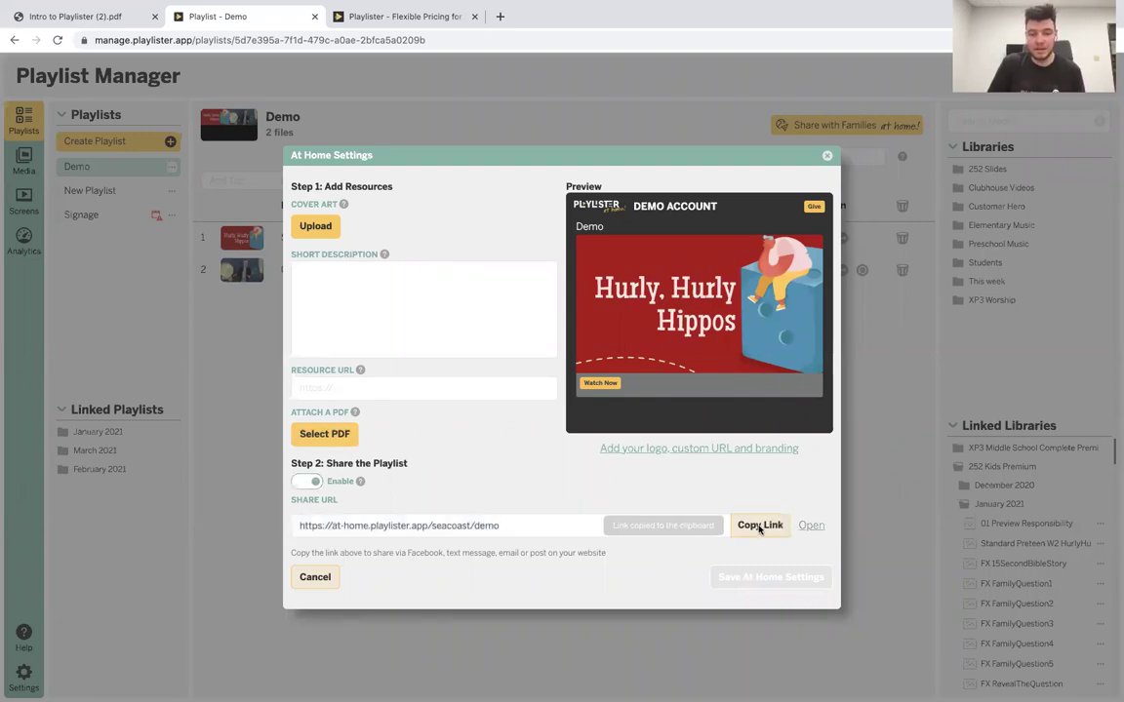
Step: Open the family share page and preview the Hurly, Hurly Hippos content with Watch Now
{"action": "left_click", "coordinate": [811, 527]}
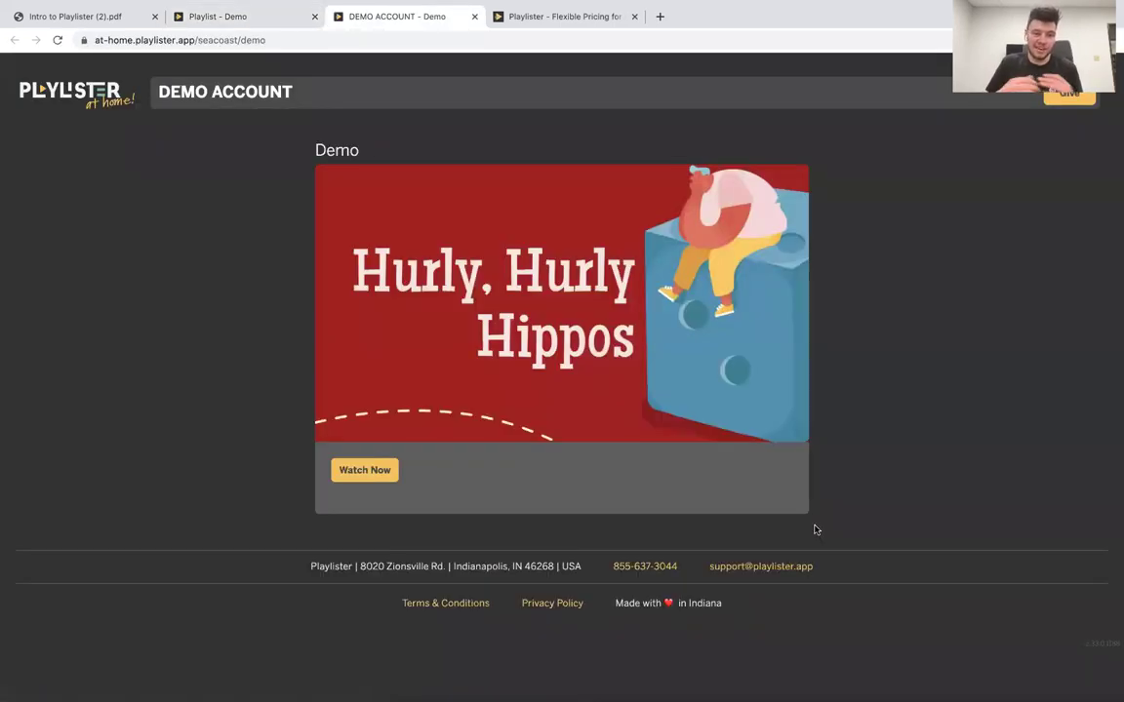
{"action": "left_click", "coordinate": [365, 470]}
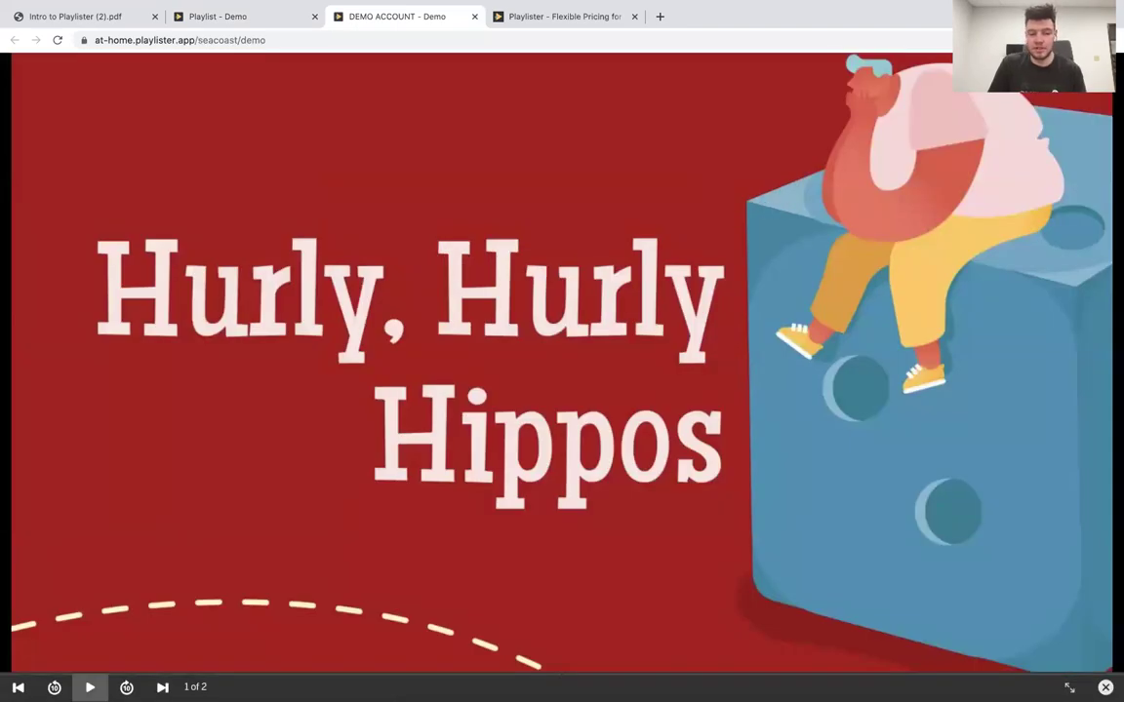
{"action": "key", "text": "Escape"}
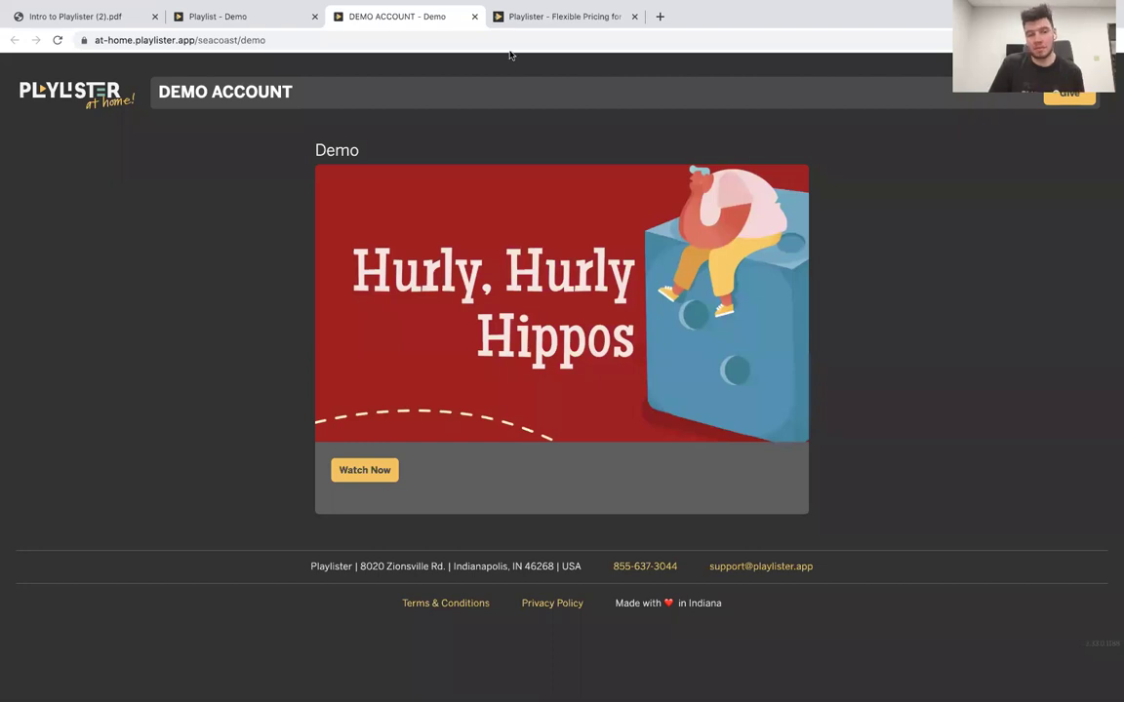
Step: Show the Classroom pricing: Free, Lite $16.99, Pro $23.99, Business $45.99 per screen monthly
{"action": "left_click", "coordinate": [510, 20]}
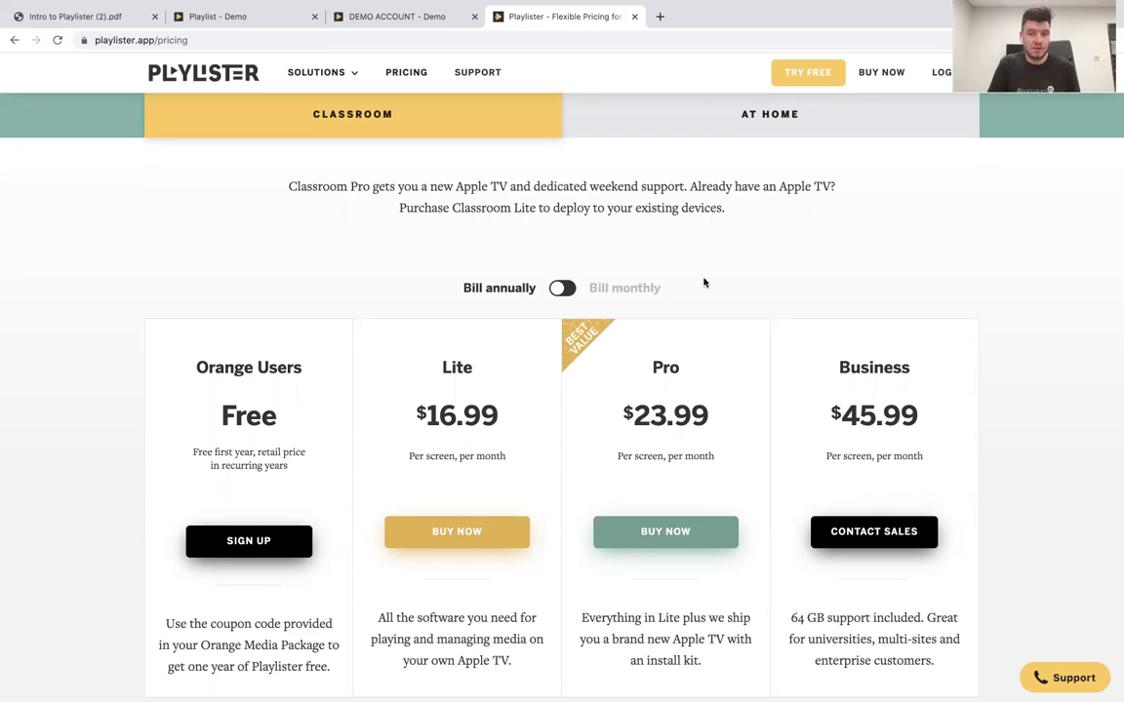
Step: Show the At Home plans: Basic free, Branding $12.99, Branding + Analytics $49.99, Video Hub $99.99
{"action": "left_click", "coordinate": [729, 117]}
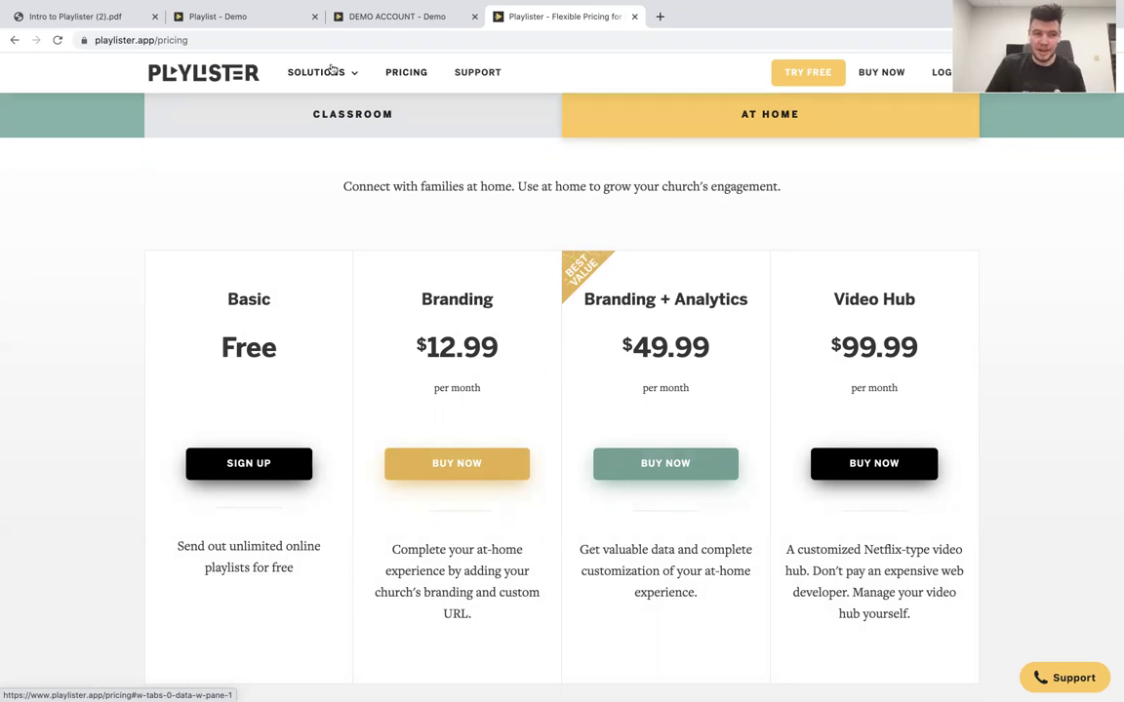
Step: Return to the Intro to Playlister (2).pdf slides and scroll to the 'Join Churches worldwide' page
{"action": "left_click", "coordinate": [73, 17]}
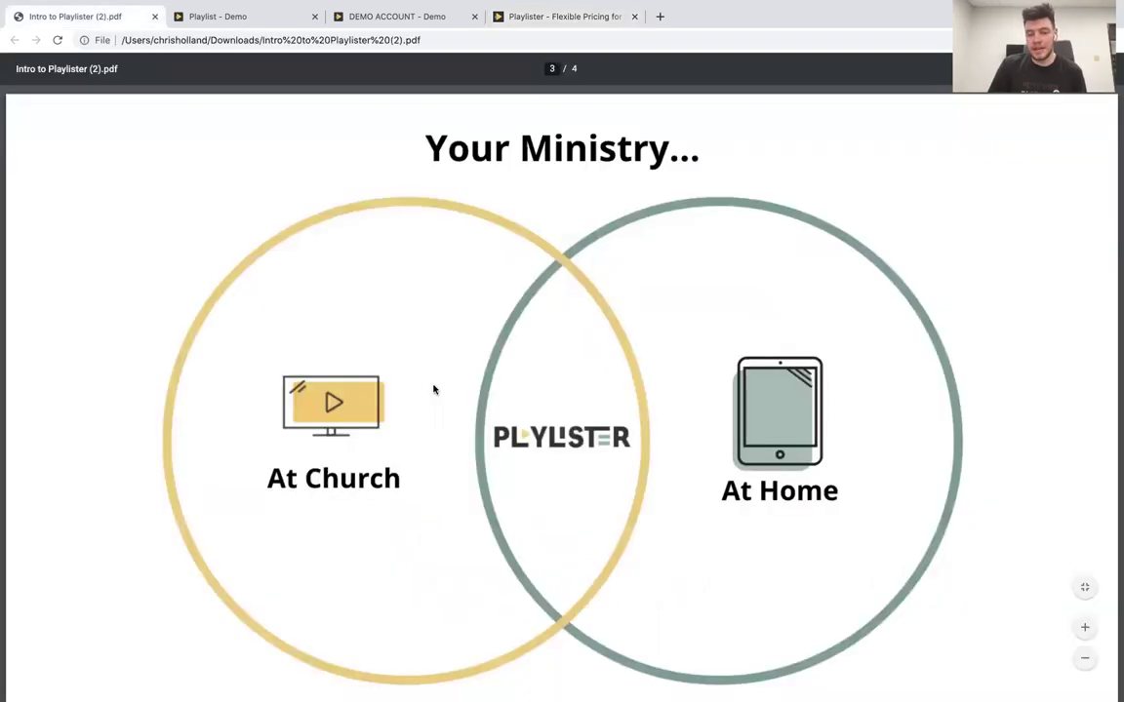
{"action": "scroll", "coordinate": [434, 389], "scroll_direction": "down", "scroll_amount": 5}
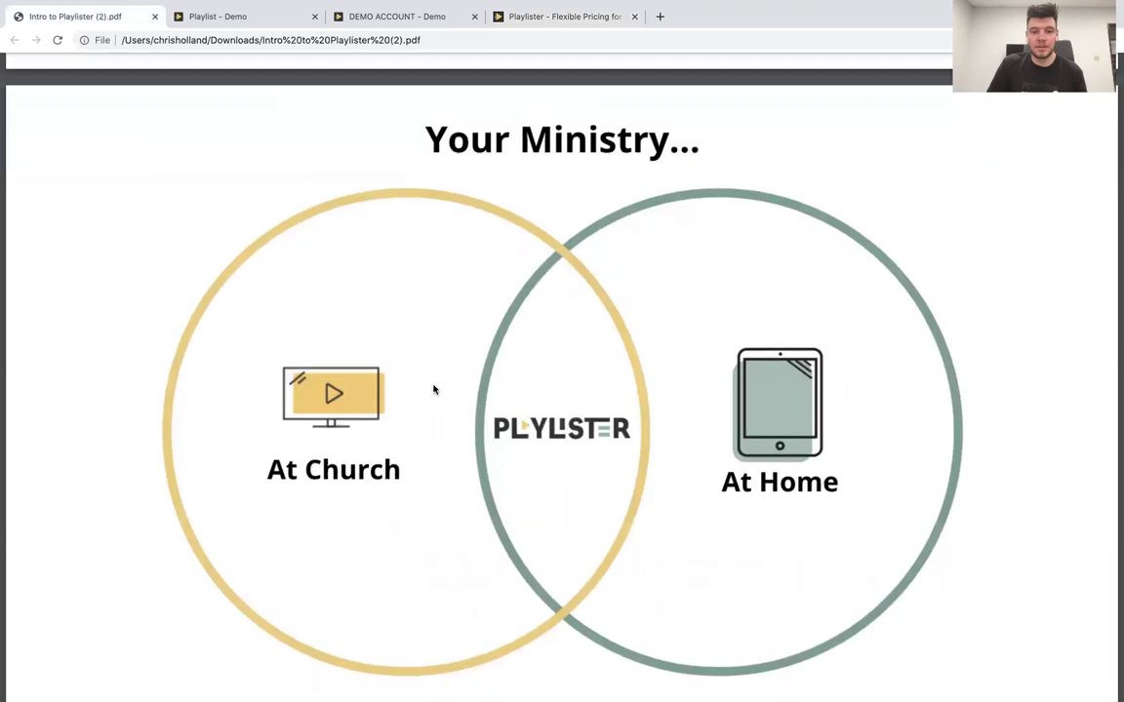